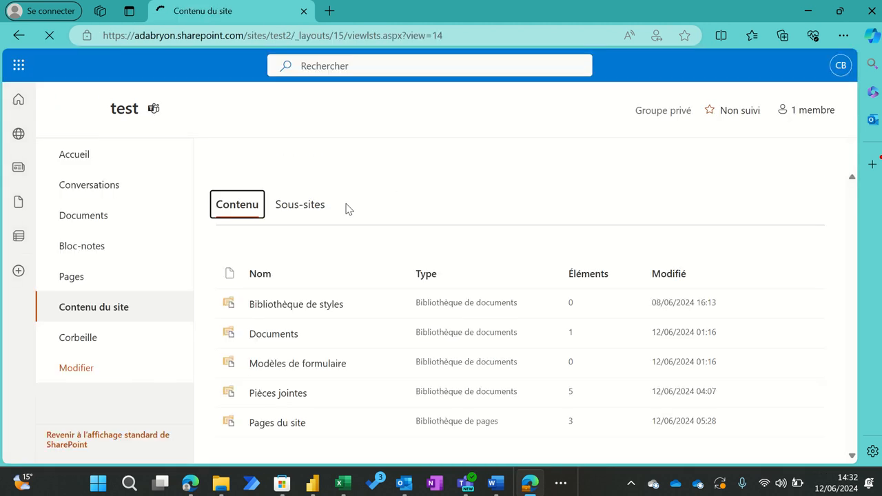
# - Create a blank list named "Demande d'achats" on the test site, displayed in the site navigation
pyautogui.click(270, 153)
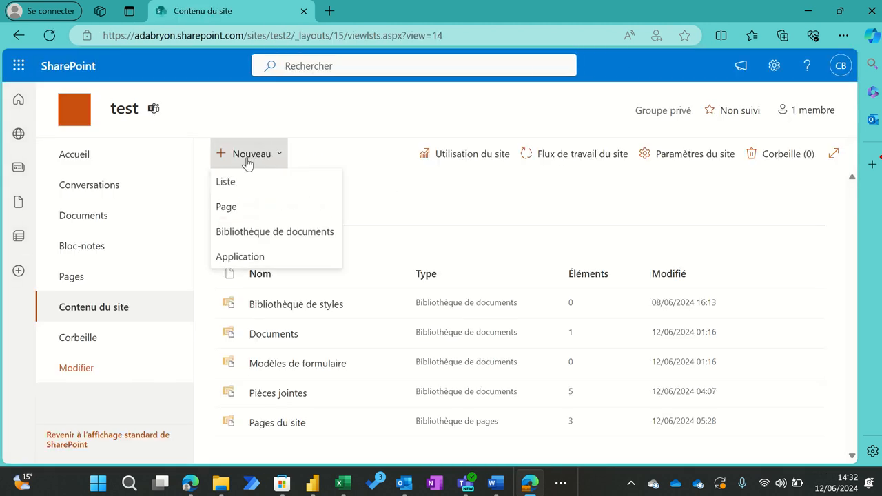
pyautogui.click(231, 182)
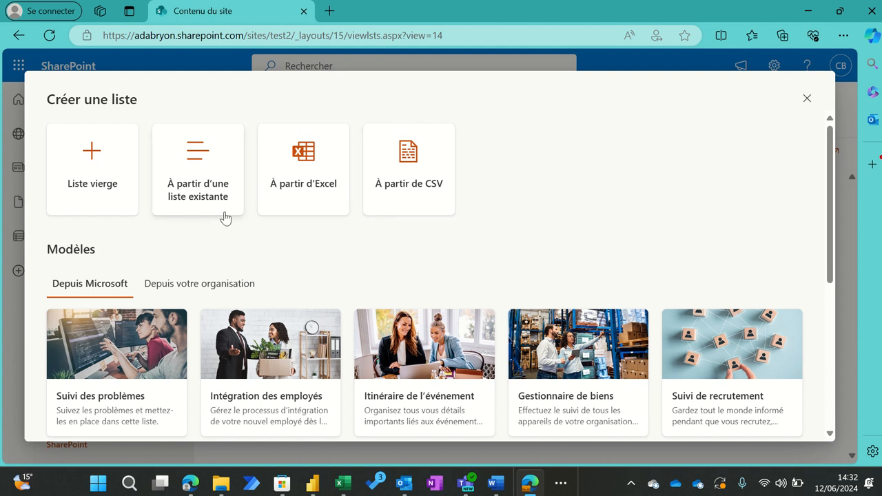
pyautogui.click(89, 175)
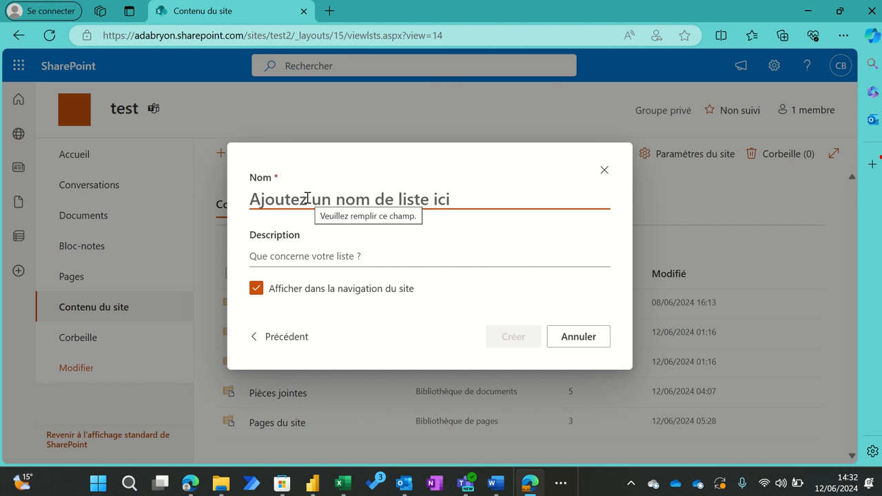
pyautogui.write('Damend')
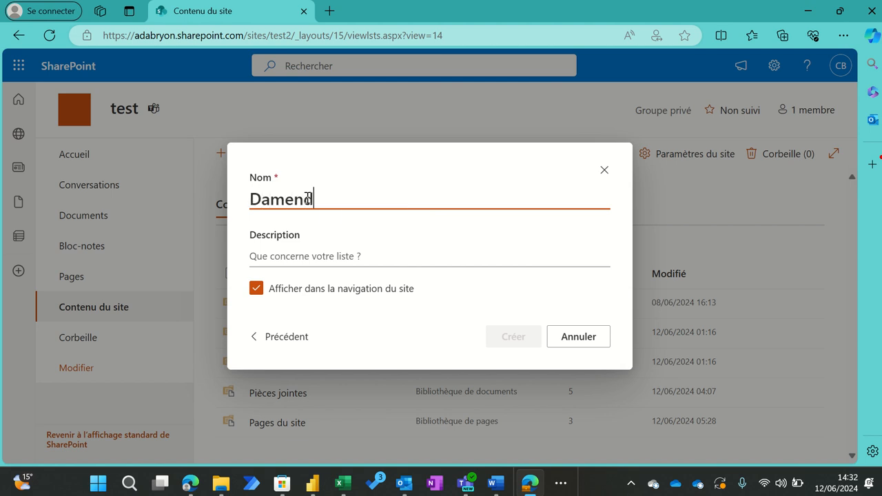
pyautogui.press('BackSpace')
pyautogui.press('BackSpace')
pyautogui.write("emande d'achats")
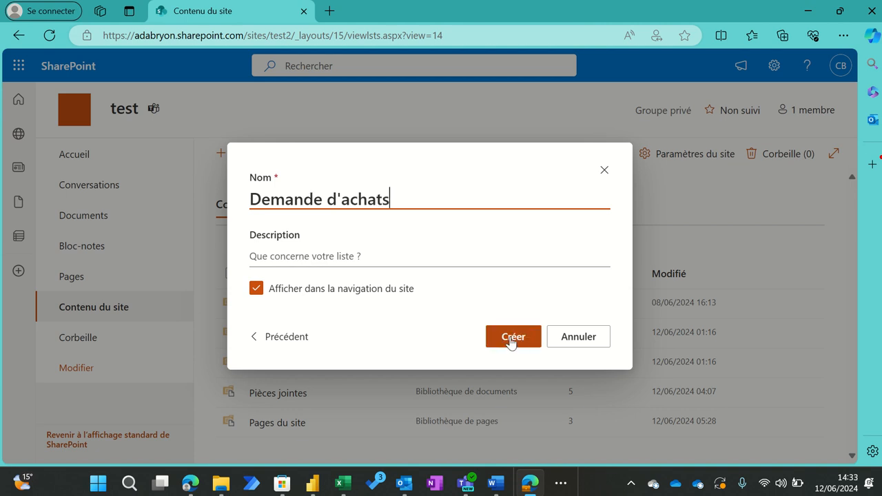
pyautogui.click(509, 342)
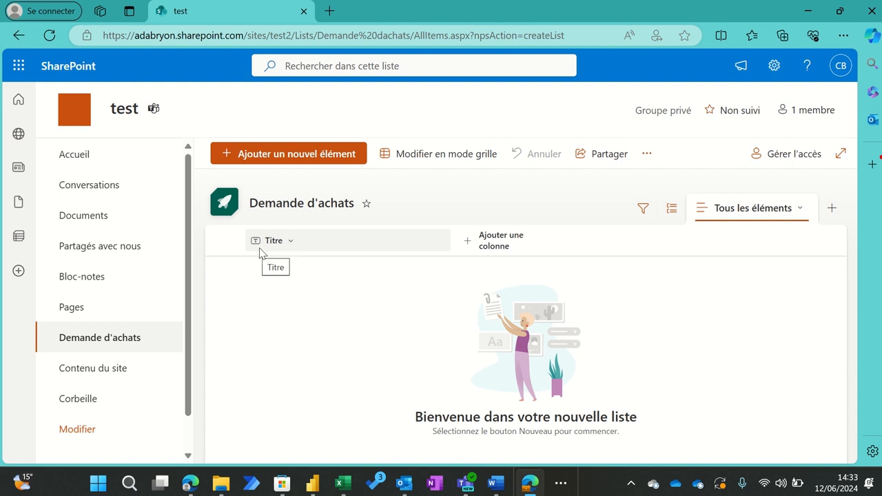
# - Start a new column of type Choix in the Demande d'achats list and name it "Type"
pyautogui.click(494, 247)
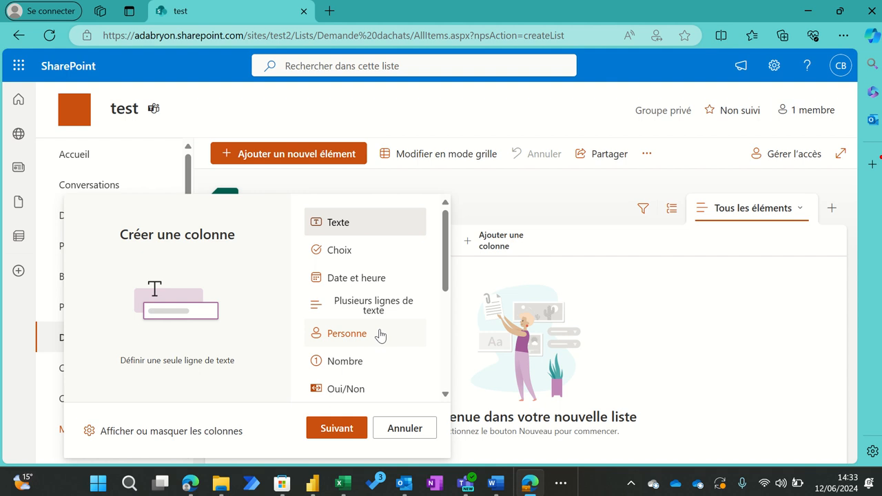
pyautogui.scroll(-1, 366, 363)
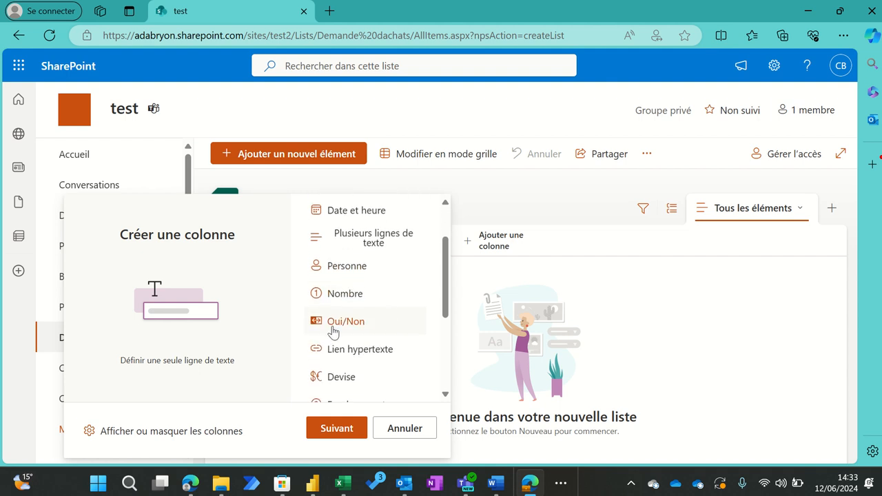
pyautogui.scroll(-1, 362, 336)
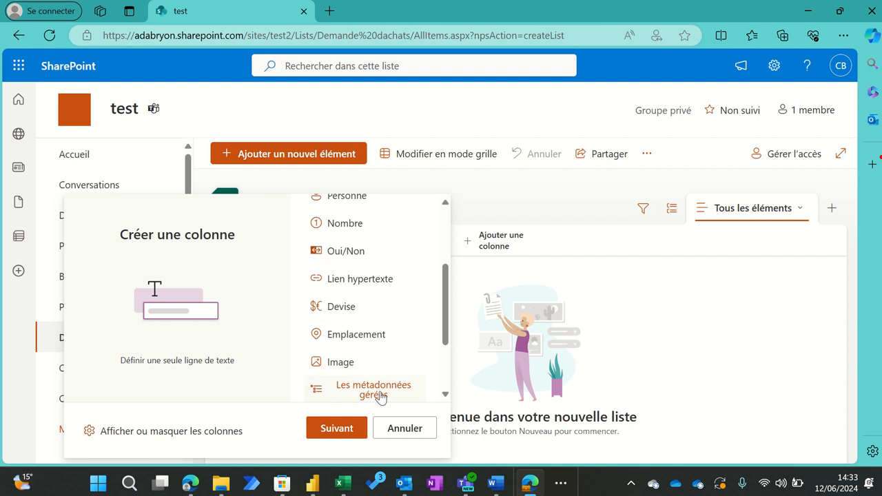
pyautogui.scroll(2, 404, 278)
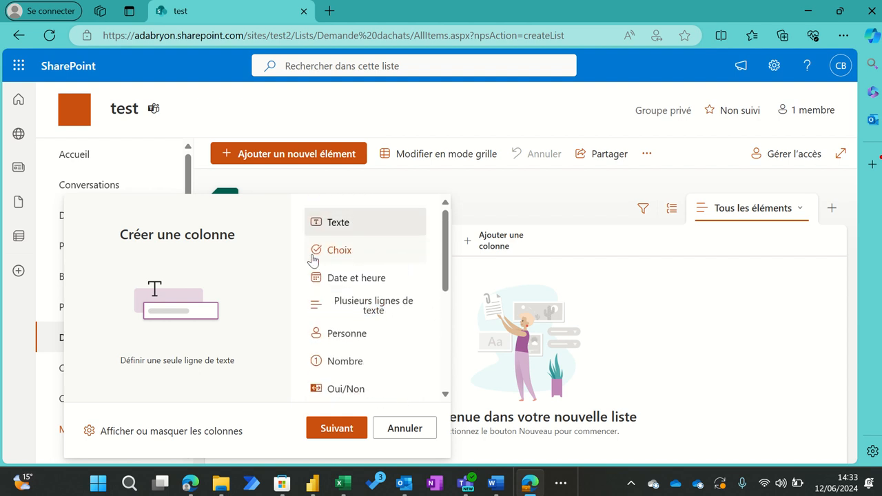
pyautogui.click(345, 251)
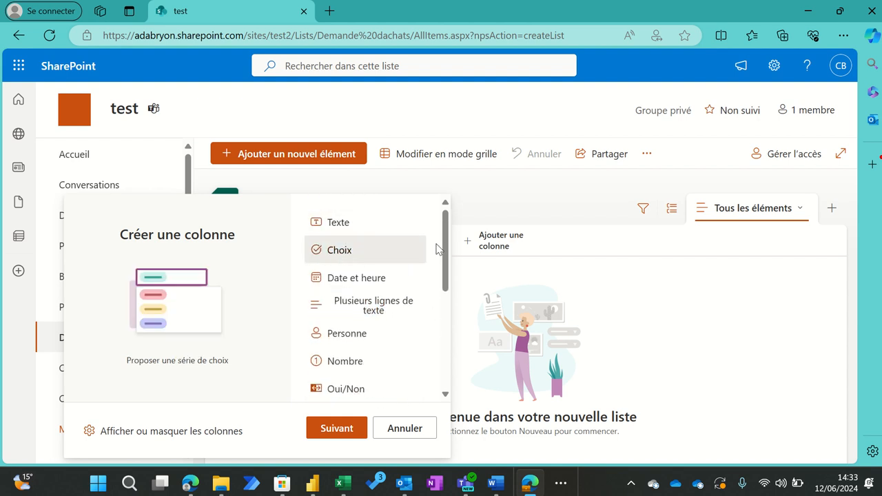
pyautogui.click(336, 429)
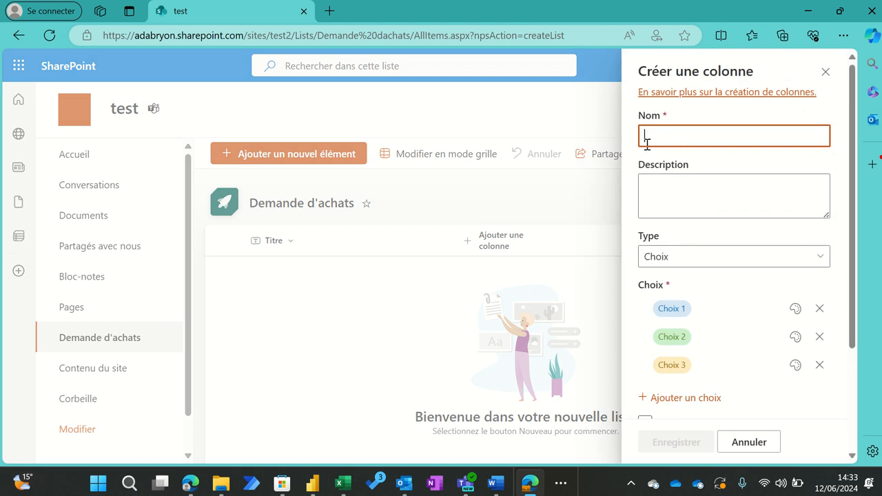
pyautogui.write('Type')
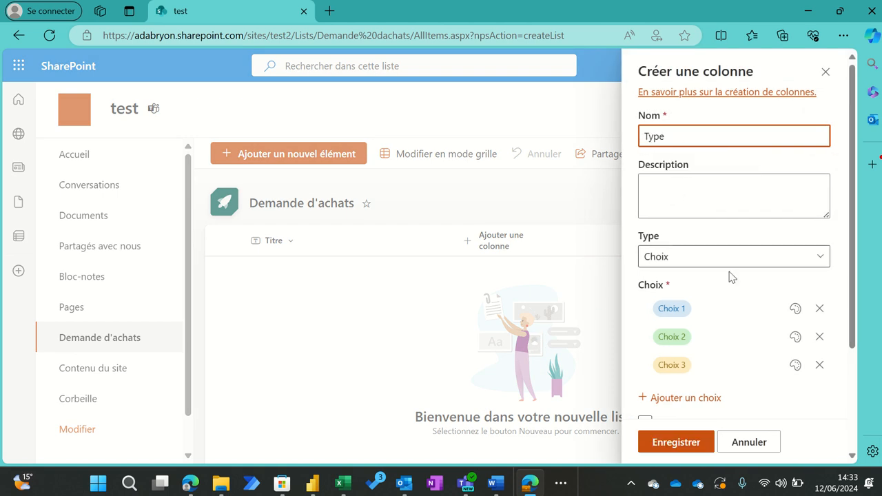
# - Set the column's first two choices to "Carburant" and "Matériels", and remove the third choice
pyautogui.click(696, 312)
pyautogui.write('Carbur')
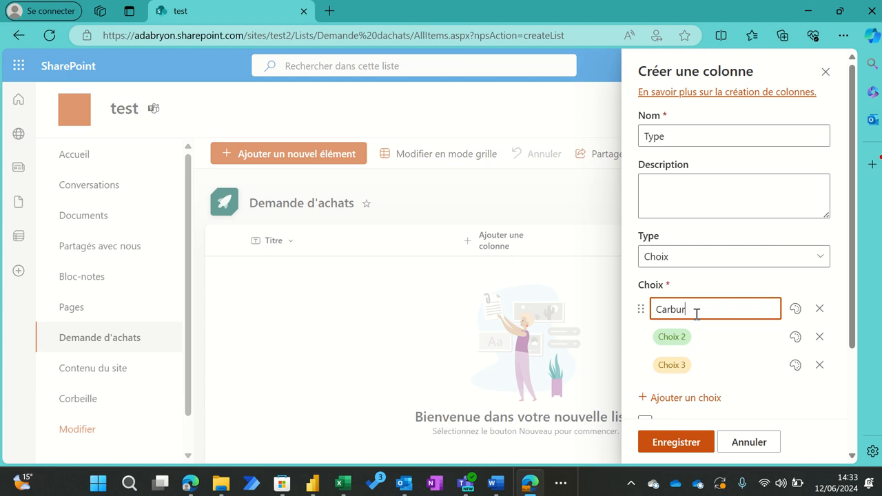
pyautogui.write('abt=')
pyautogui.click(715, 337)
pyautogui.write('Matériels')
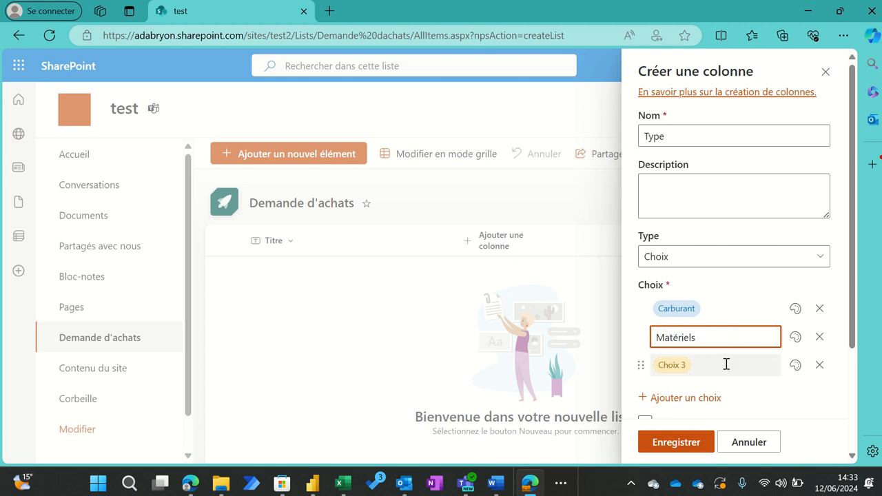
pyautogui.click(726, 365)
pyautogui.click(822, 366)
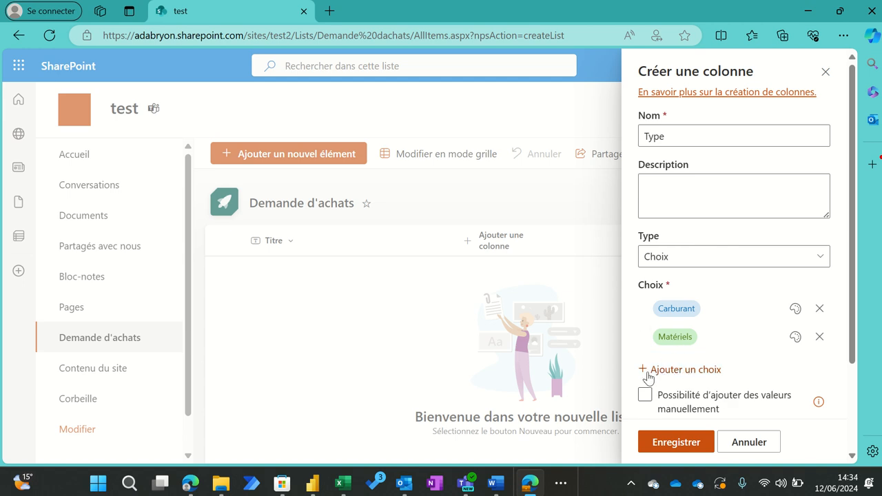
pyautogui.click(646, 395)
pyautogui.click(731, 410)
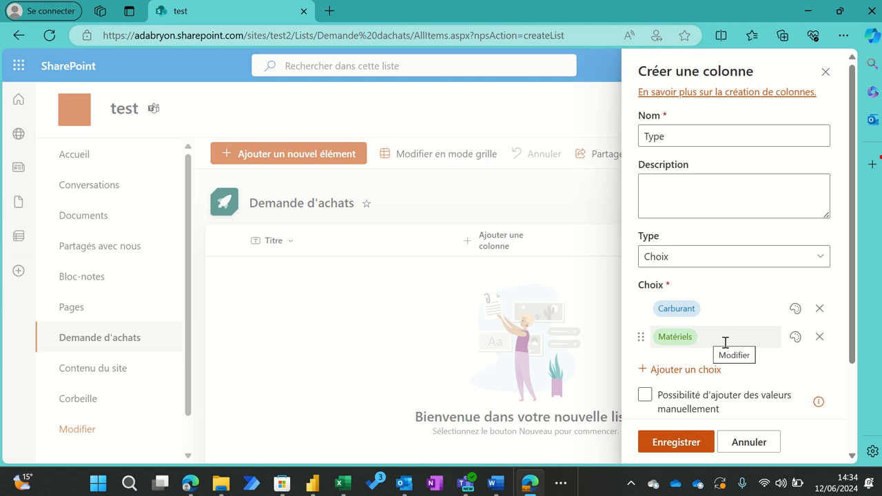
# - Rename the choice column as "Types" and save it
pyautogui.click(678, 444)
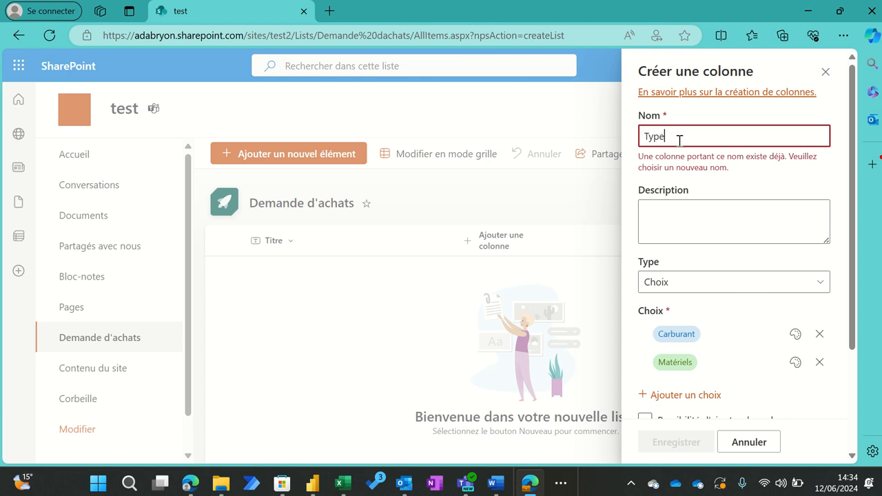
pyautogui.write('s')
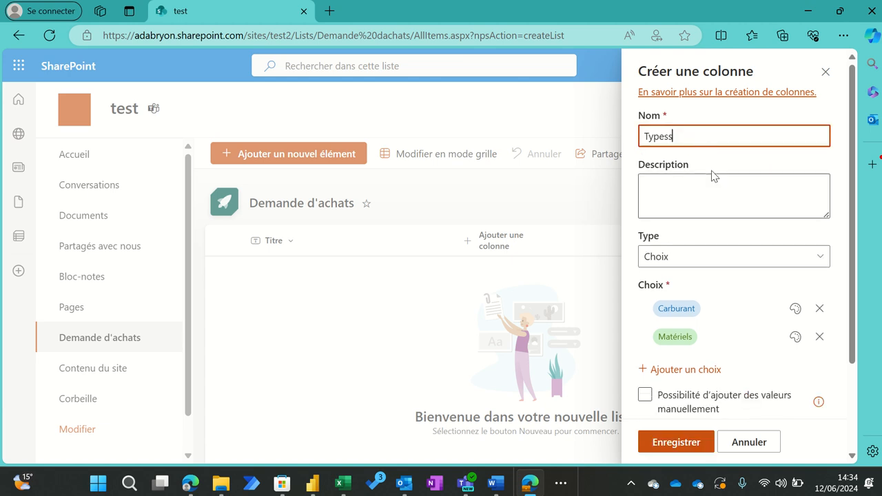
pyautogui.click(676, 442)
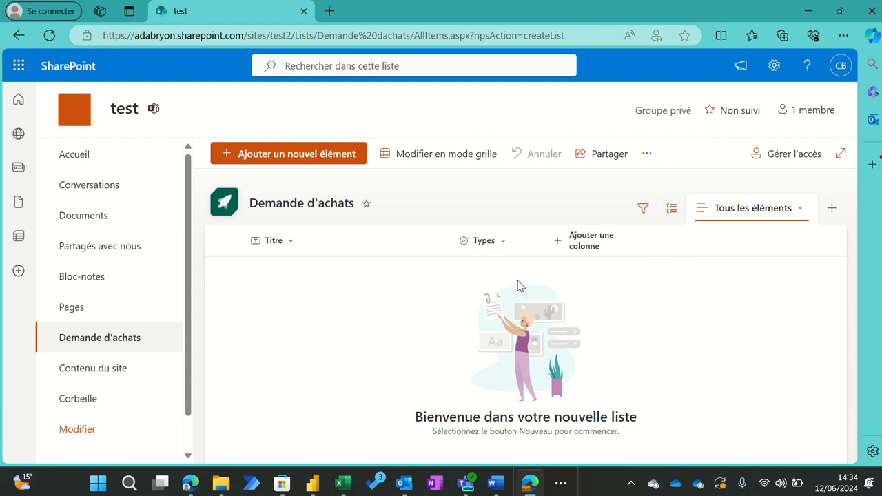
# - Add a Devise column named "Montant HT" with automatic decimals and the euro (France) format, and save it
pyautogui.click(597, 245)
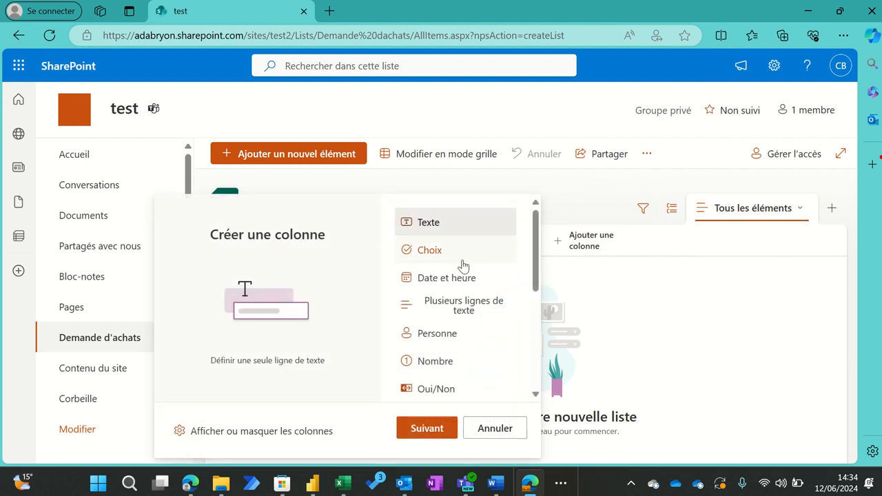
pyautogui.scroll(-3, 448, 284)
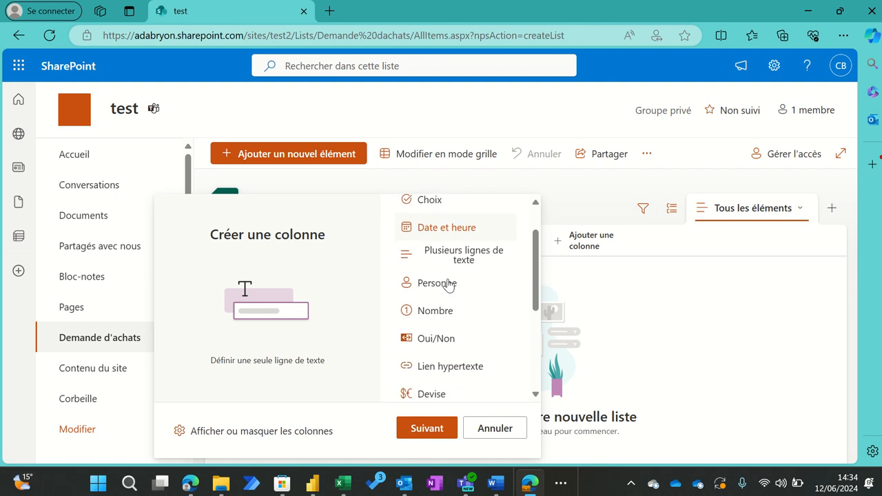
pyautogui.click(489, 320)
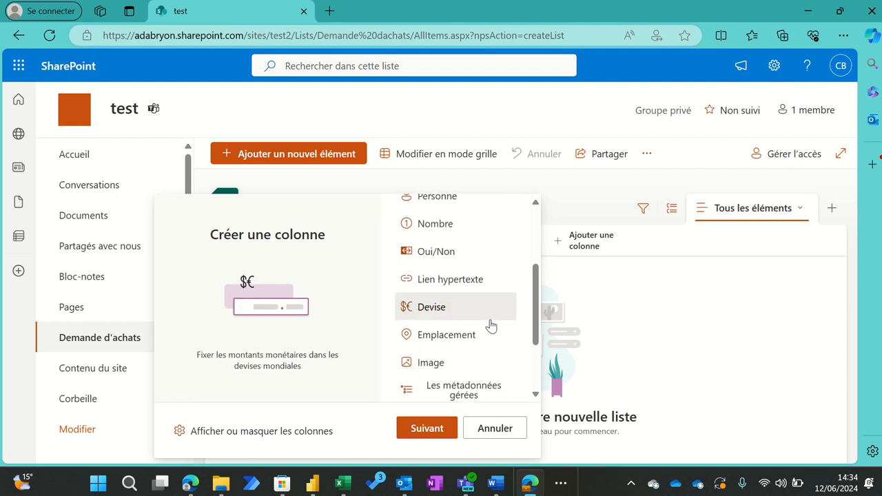
pyautogui.click(429, 427)
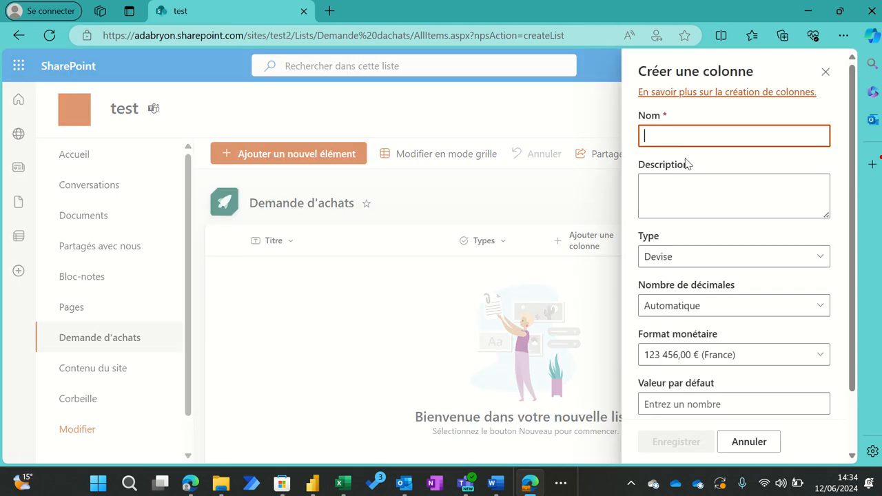
pyautogui.write('Montant HT')
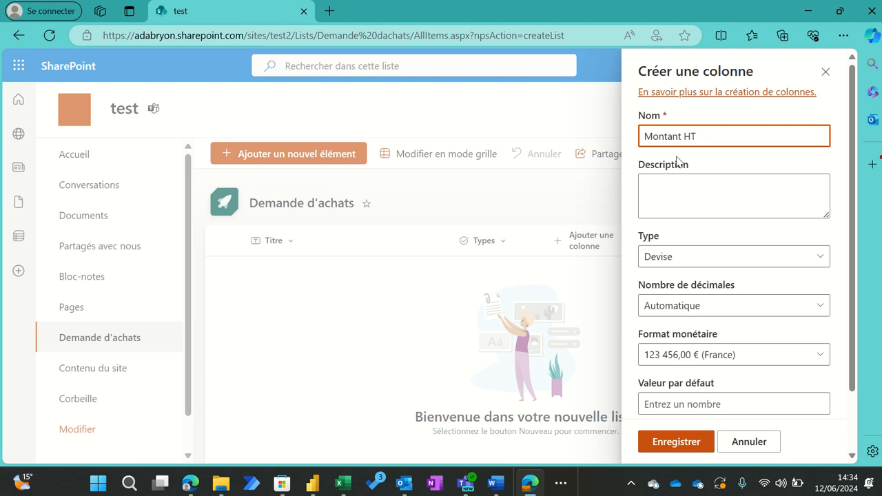
pyautogui.scroll(-1, 762, 287)
pyautogui.scroll(-3, 780, 324)
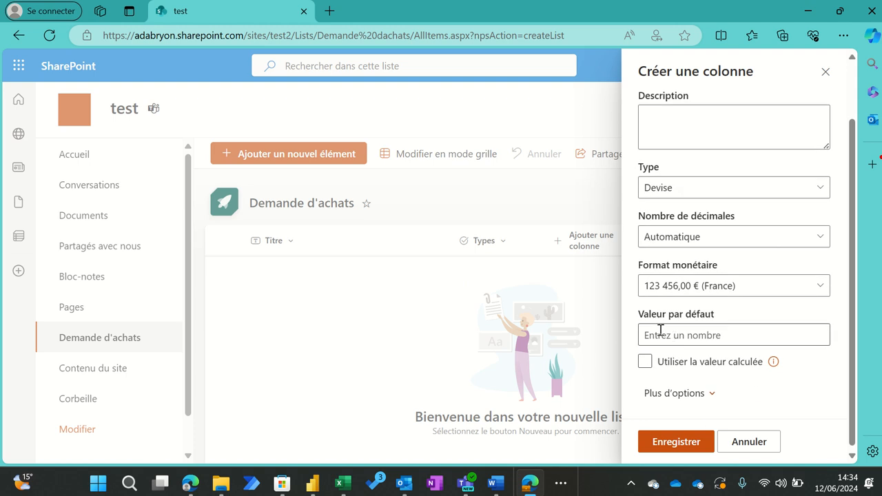
pyautogui.click(677, 442)
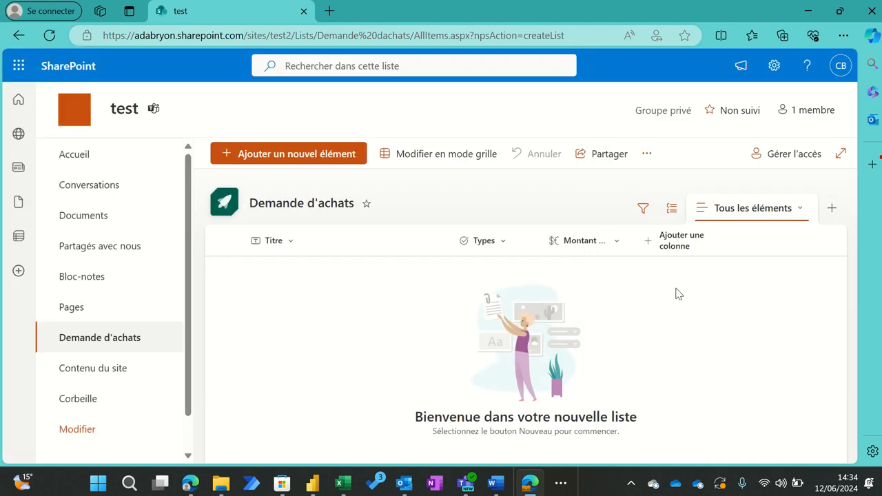
# - Add an Oui/Non column named "Récurrente" with the default value Oui, and save it
pyautogui.click(663, 242)
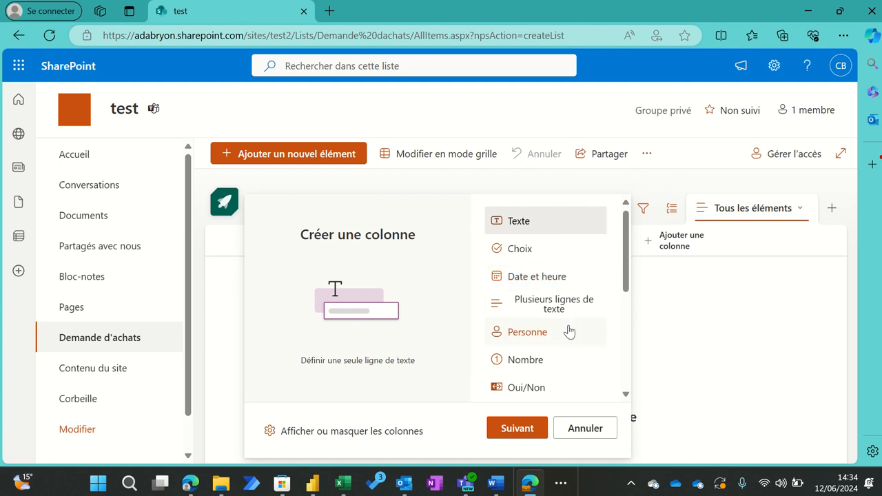
pyautogui.scroll(-1, 569, 331)
pyautogui.click(529, 321)
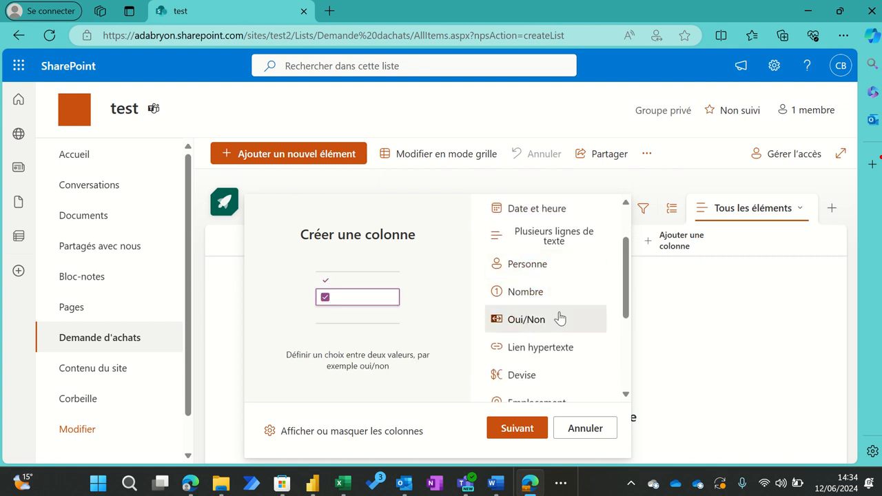
pyautogui.click(517, 428)
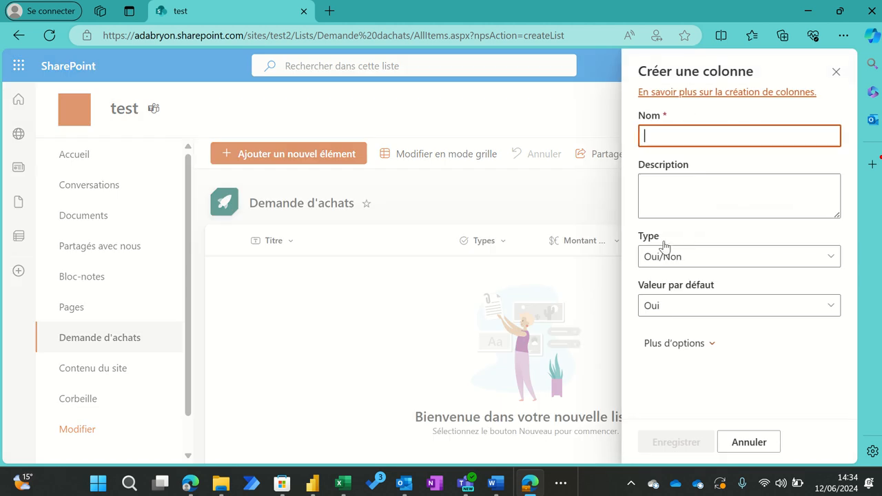
pyautogui.write('Récu')
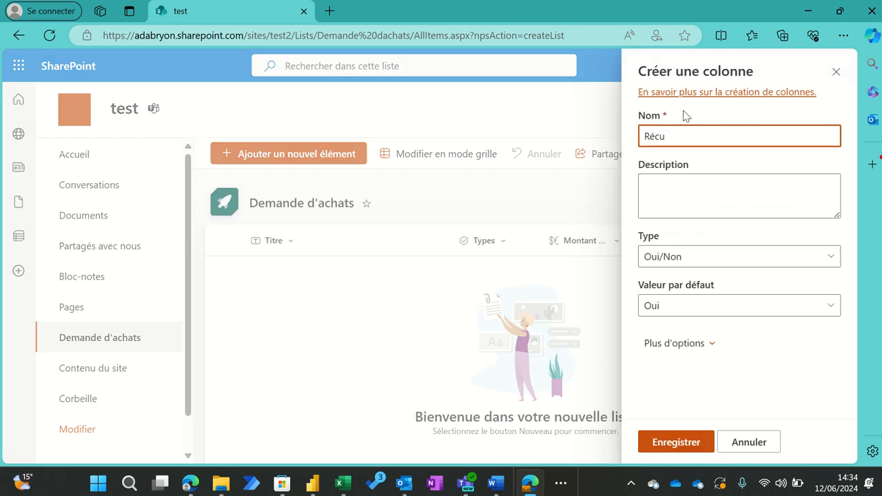
pyautogui.write('rrente')
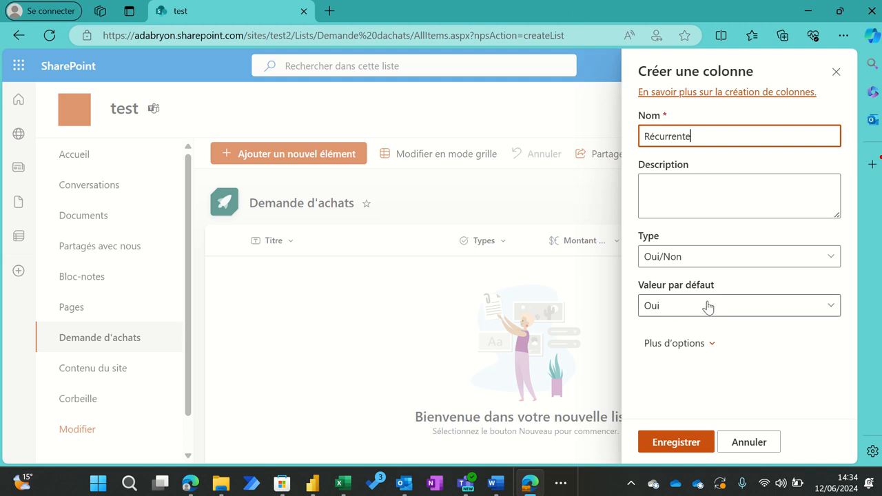
pyautogui.click(679, 443)
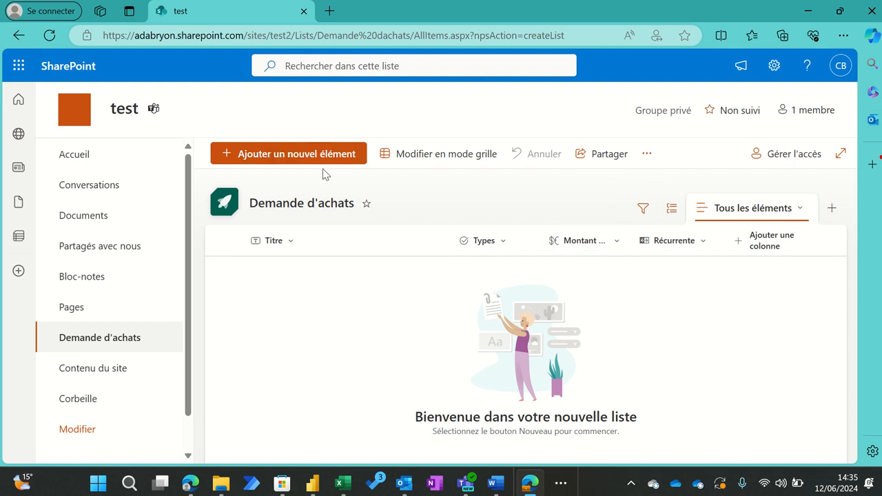
# - Start a new list item with the type Carburant and a Montant HT of 50
pyautogui.click(284, 159)
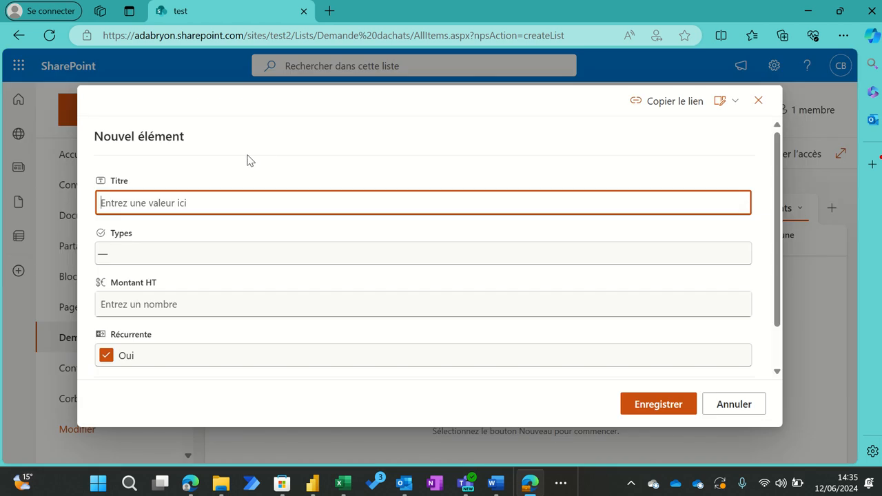
pyautogui.scroll(-2, 724, 247)
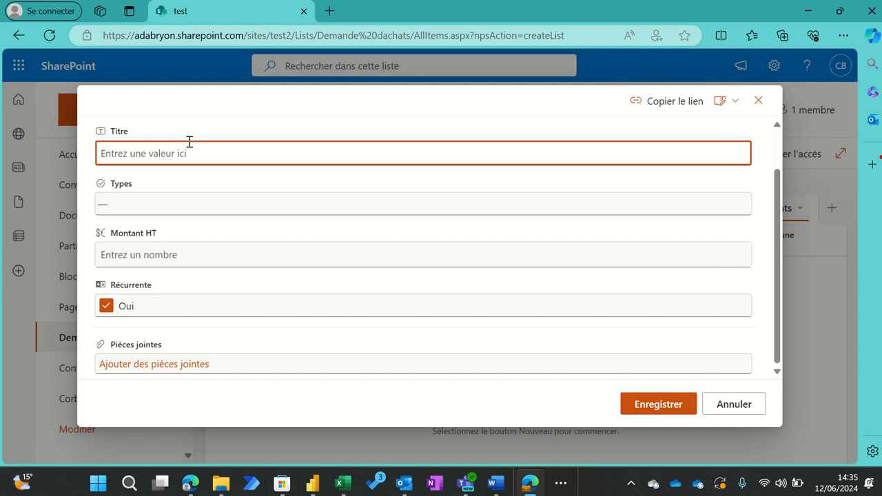
pyautogui.click(133, 207)
pyautogui.click(151, 241)
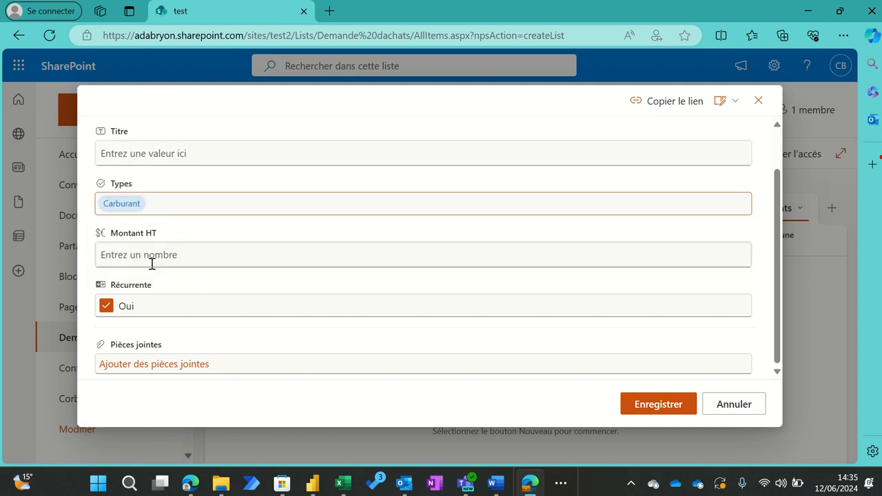
pyautogui.click(232, 258)
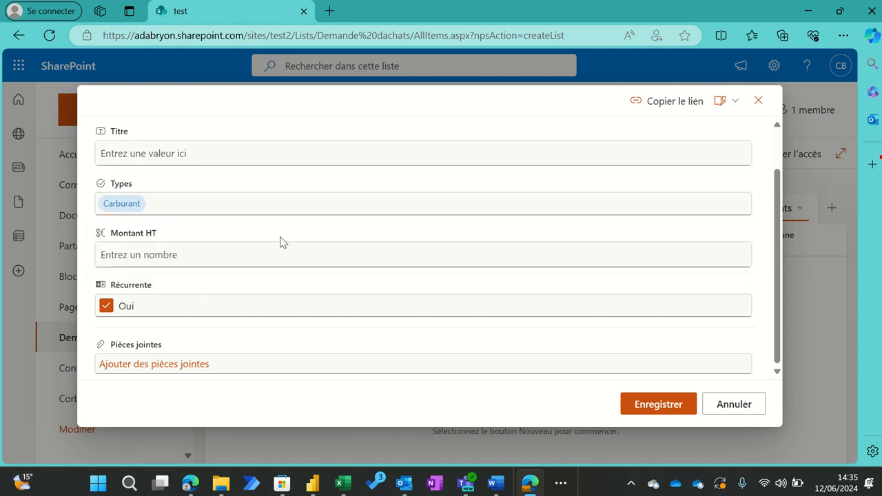
pyautogui.press('capslock')
pyautogui.write('50')
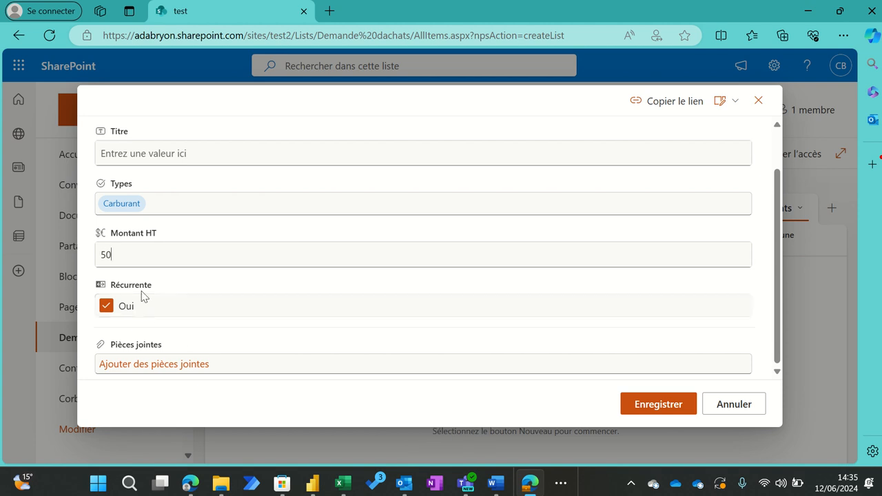
# - Open the file picker for attachments, close it without choosing a file, and save the Carburant item
pyautogui.click(152, 366)
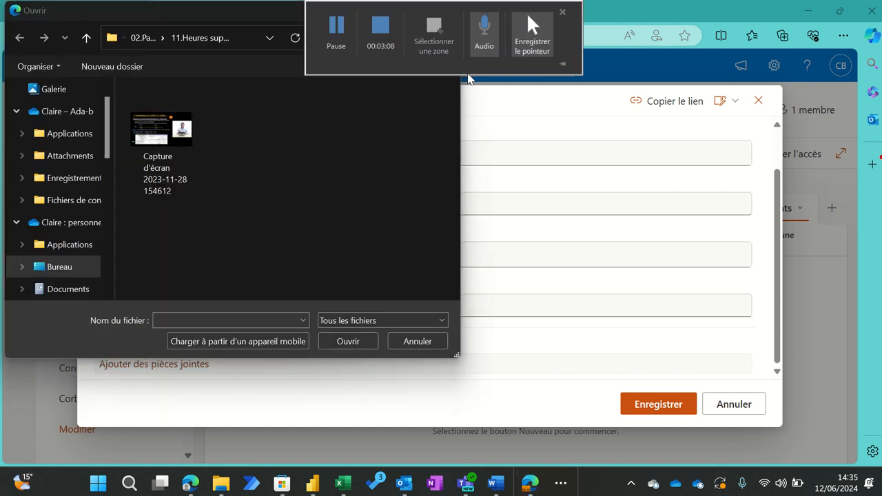
pyautogui.click(448, 10)
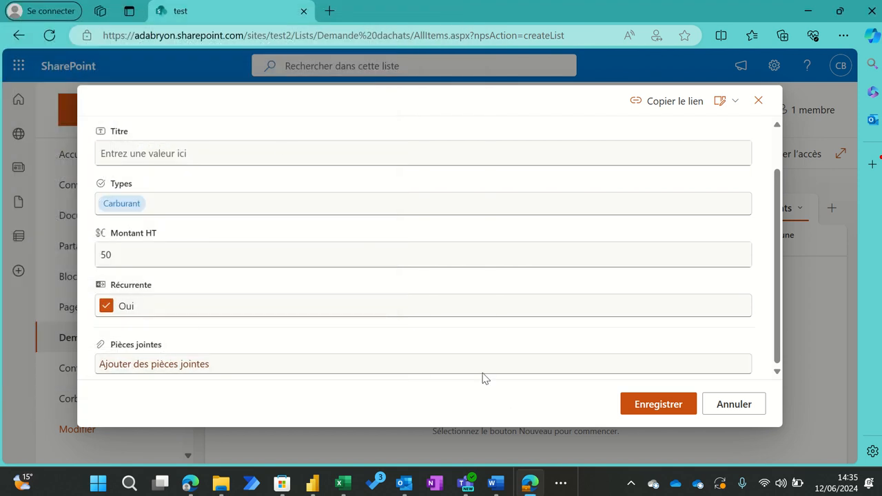
pyautogui.click(643, 409)
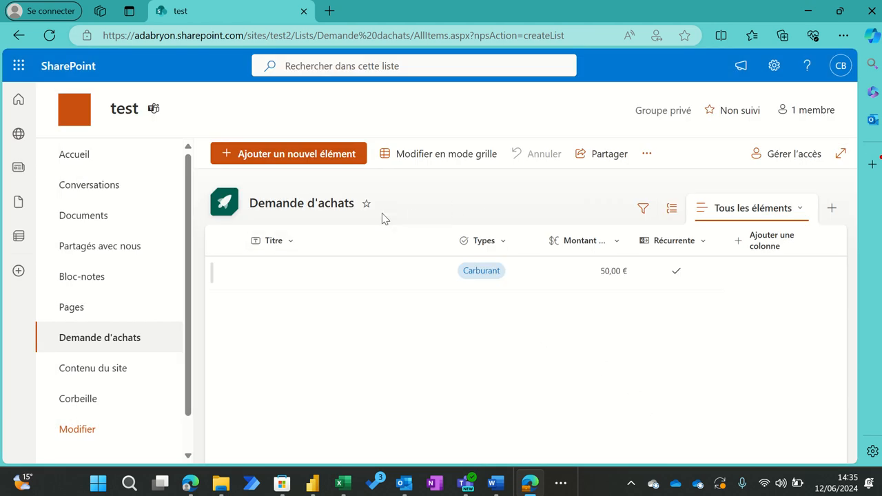
# - Add a second list item with the type Matériels and a Montant HT of 500, and save it
pyautogui.click(300, 159)
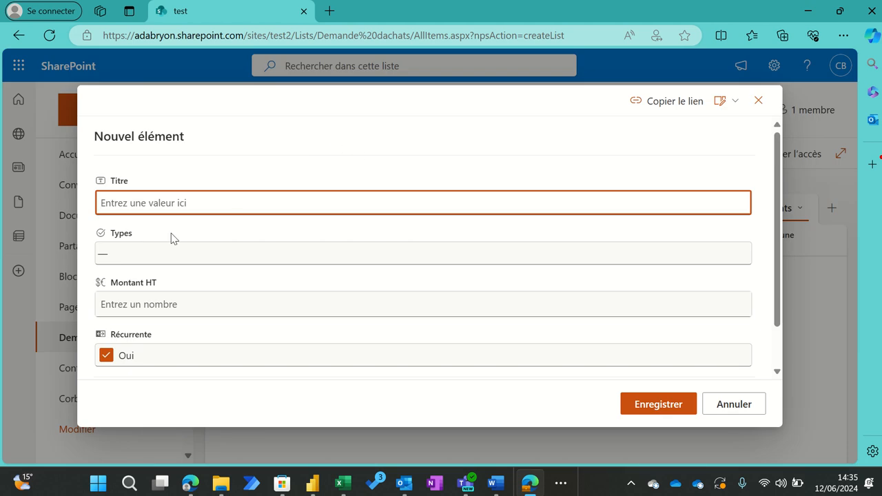
pyautogui.click(169, 252)
pyautogui.click(154, 323)
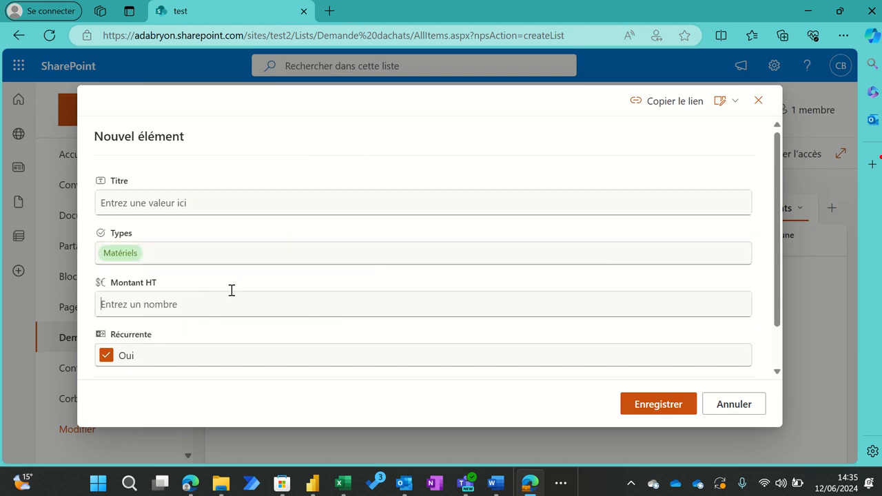
pyautogui.click(314, 309)
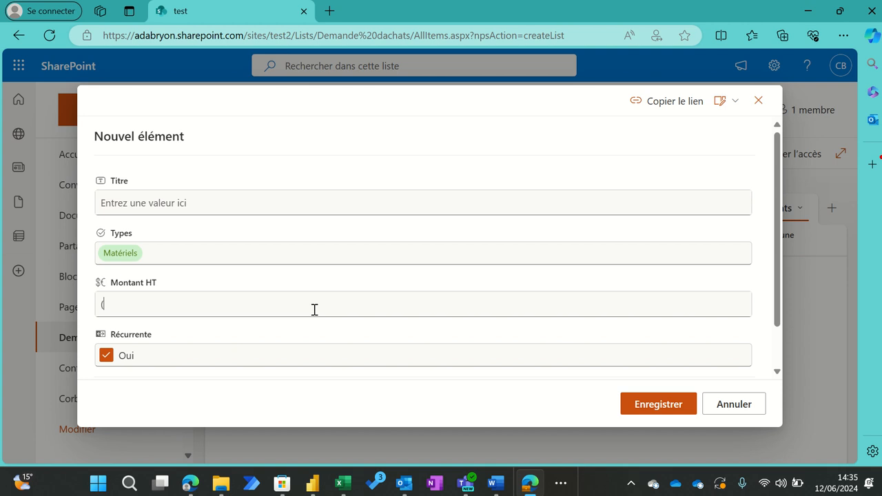
pyautogui.write('(àà')
pyautogui.press('BackSpace')
pyautogui.press('BackSpace')
pyautogui.press('BackSpace')
pyautogui.write('5')
pyautogui.click(655, 406)
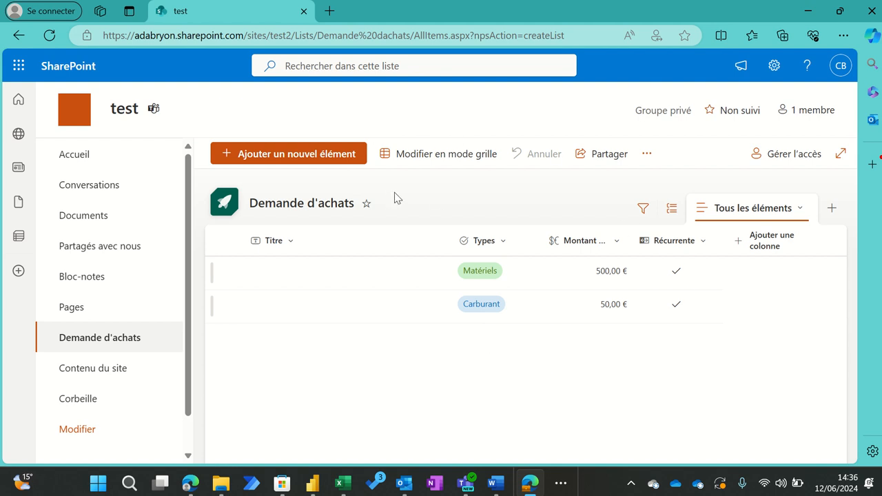
pyautogui.moveTo(502, 6)
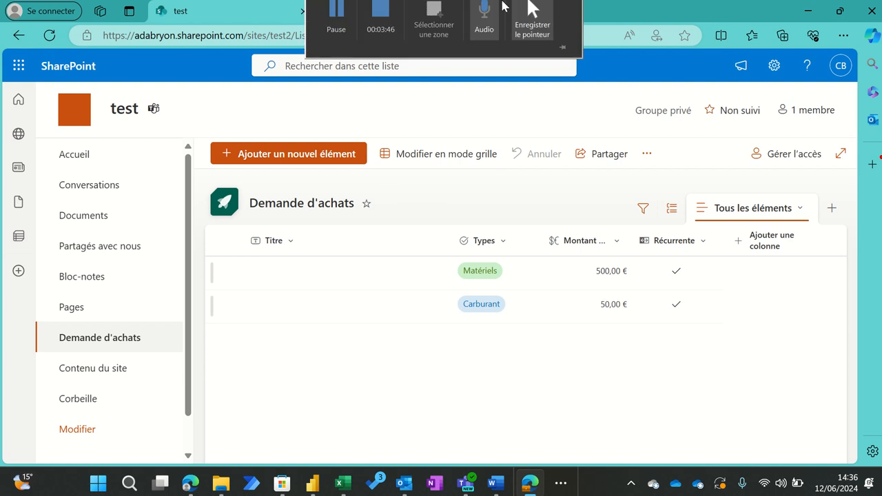